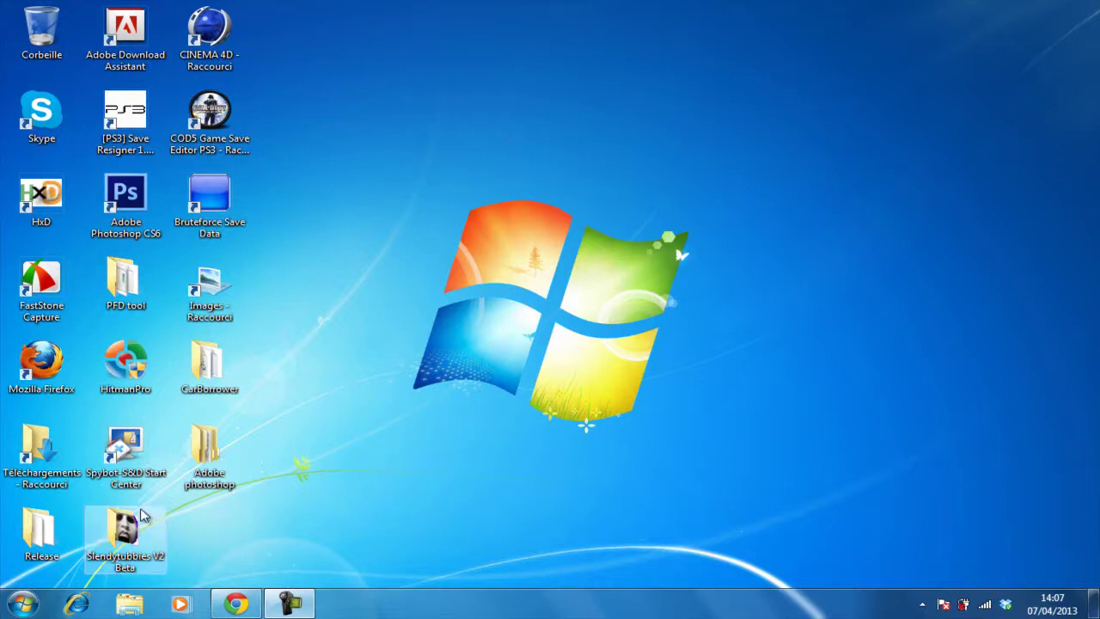
Step: Copy the downloaded GT5Editor_v1.4 (4).rar from the browser to the desktop and create a desktop folder named GT5 EDITOR
left_click(236, 603)
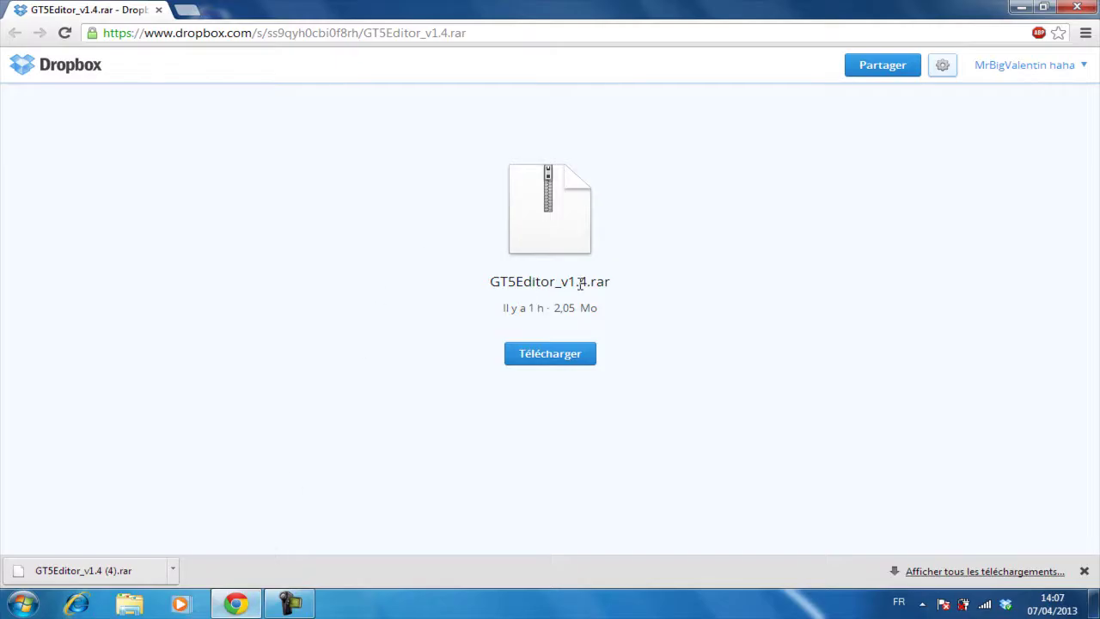
left_click_drag(104, 570, 639, 90)
right_click(637, 232)
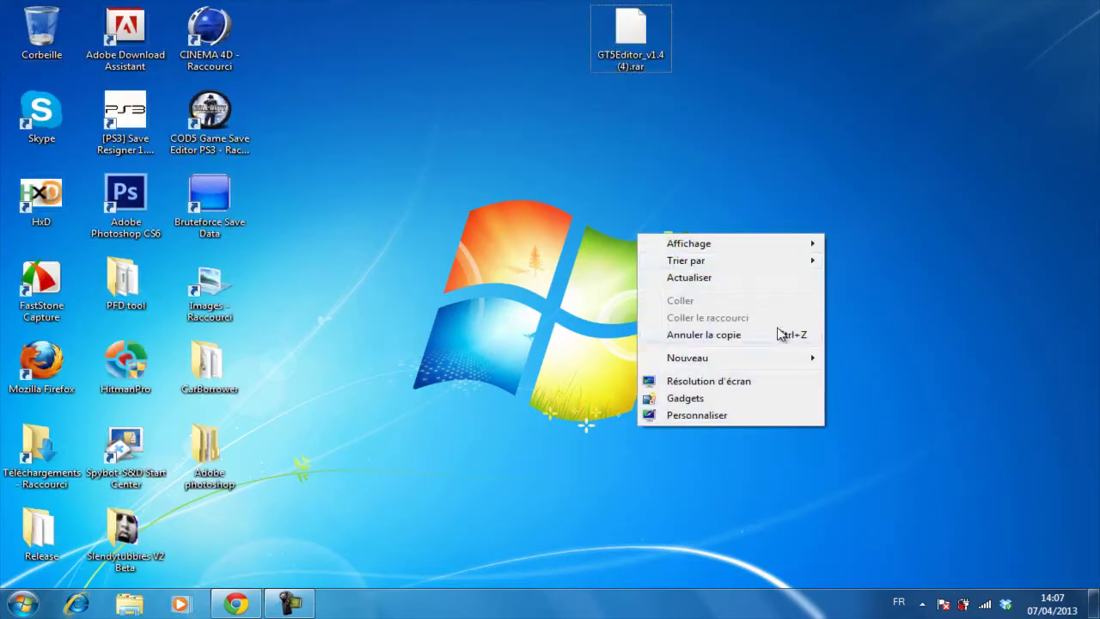
mouse_move(808, 358)
left_click(848, 361)
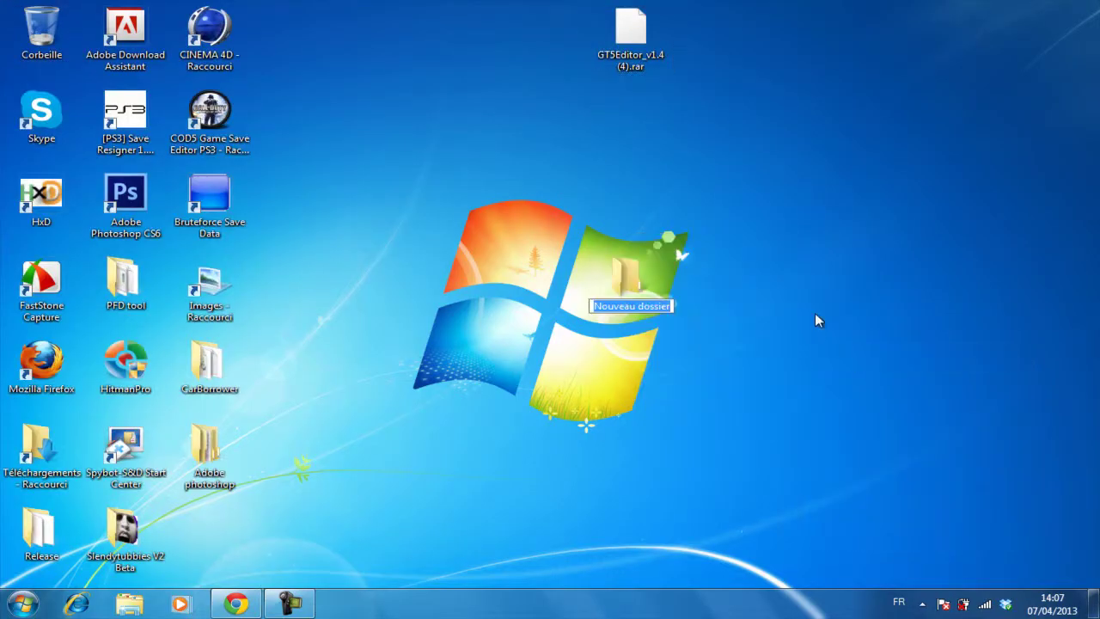
type("GT5 EDITOR")
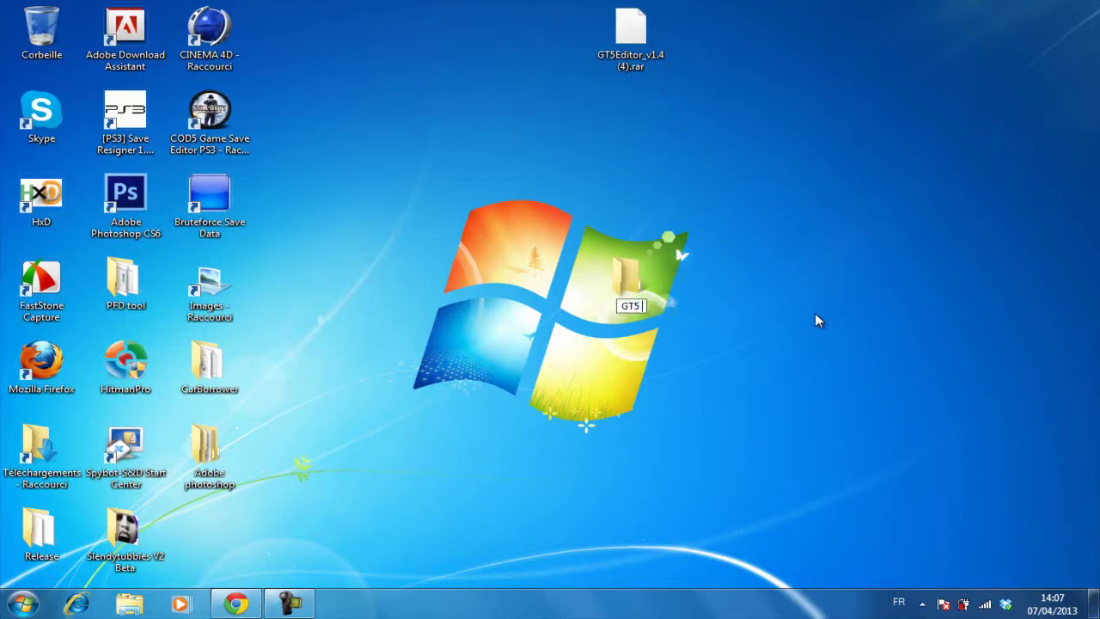
key("Return")
Step: Move the GT5Editor archive into the GT5 EDITOR folder and extract its contents there with 7-Zip
left_click_drag(631, 33, 638, 272)
double_click(637, 271)
left_click(418, 144)
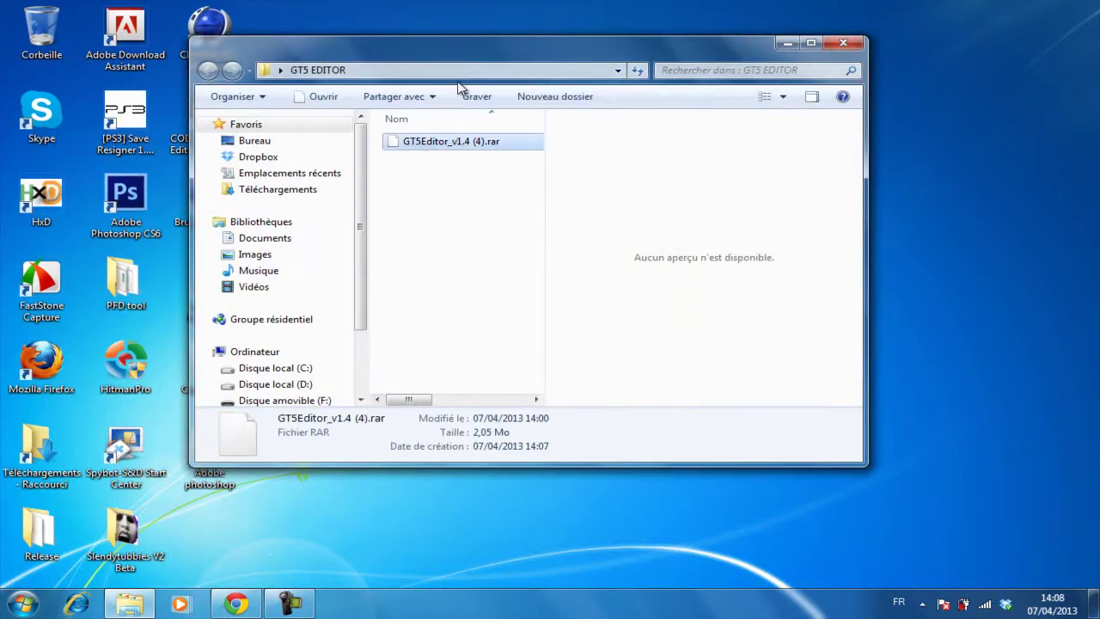
right_click(441, 146)
mouse_move(572, 171)
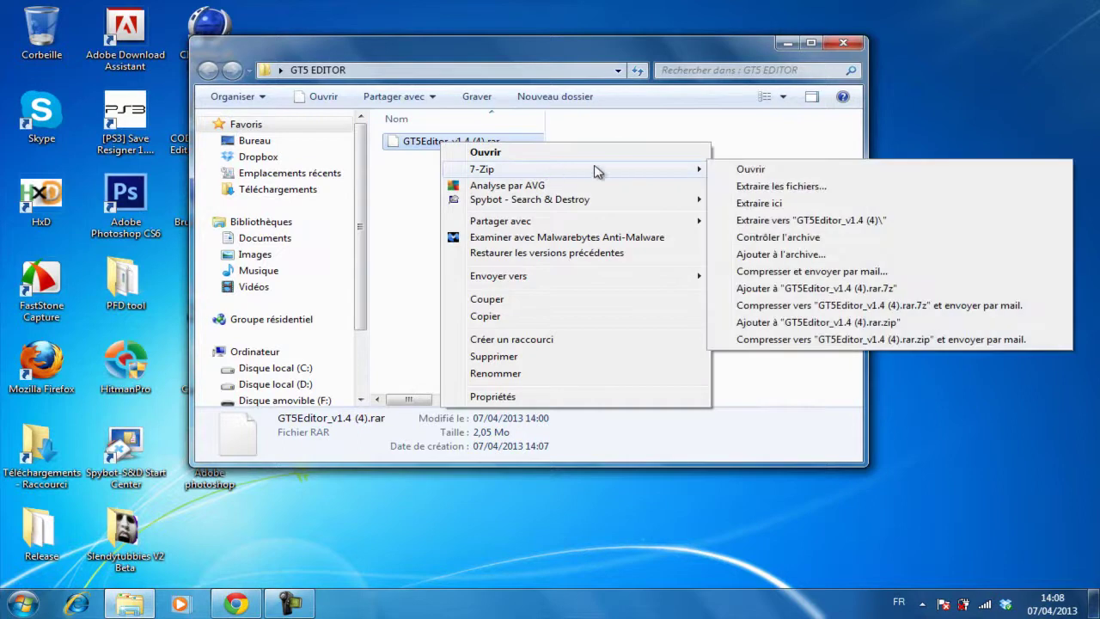
left_click(786, 206)
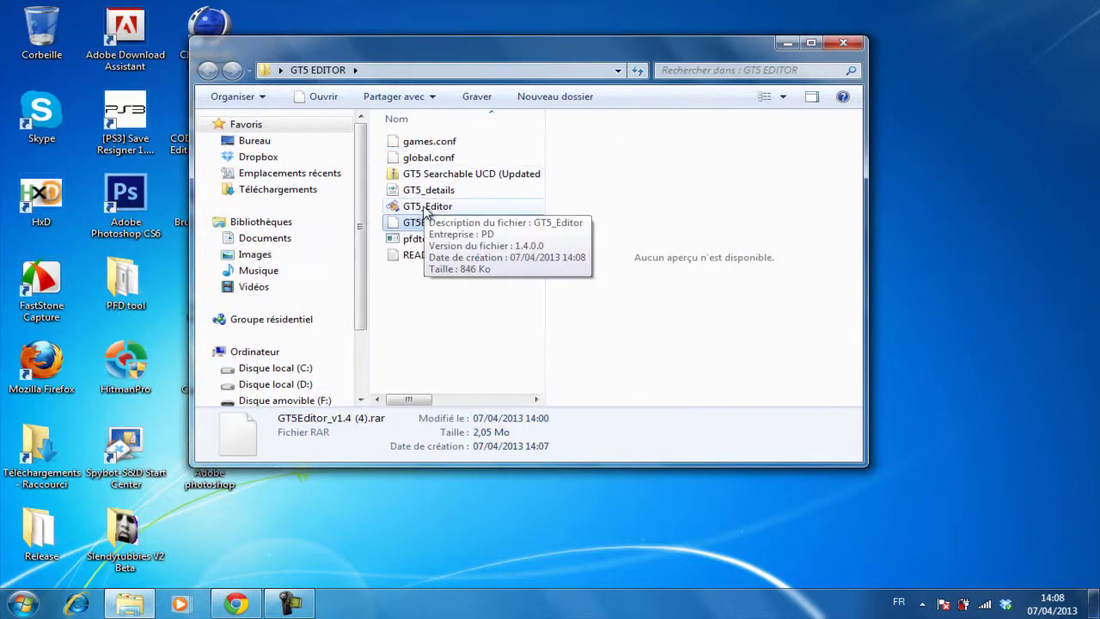
Step: Launch GT5_Editor from the extracted files and dismiss its welcome message
left_click(421, 211)
double_click(421, 211)
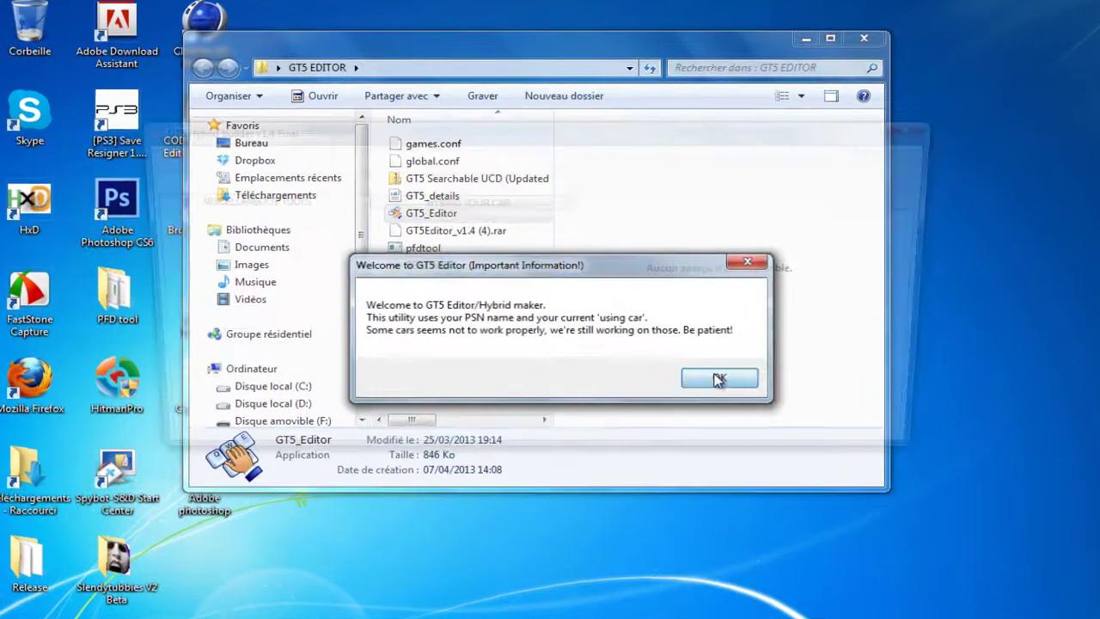
left_click(710, 360)
key("Tab")
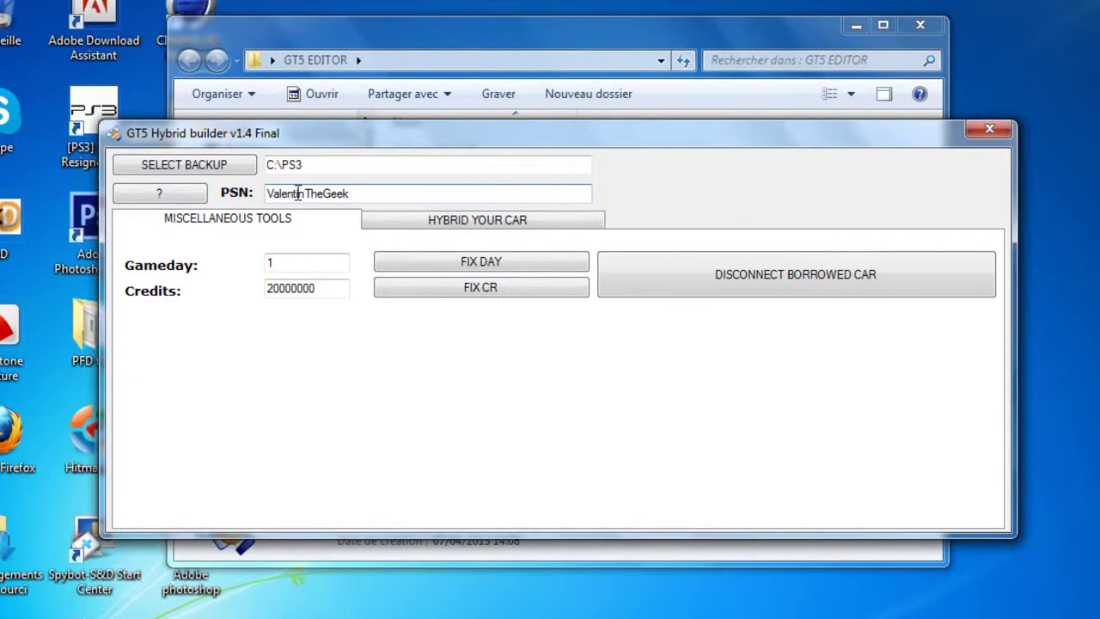
Step: Select the save backup folder PS3\SAVEDATA\BCES00569-GAME on removable drive F:
left_click(188, 164)
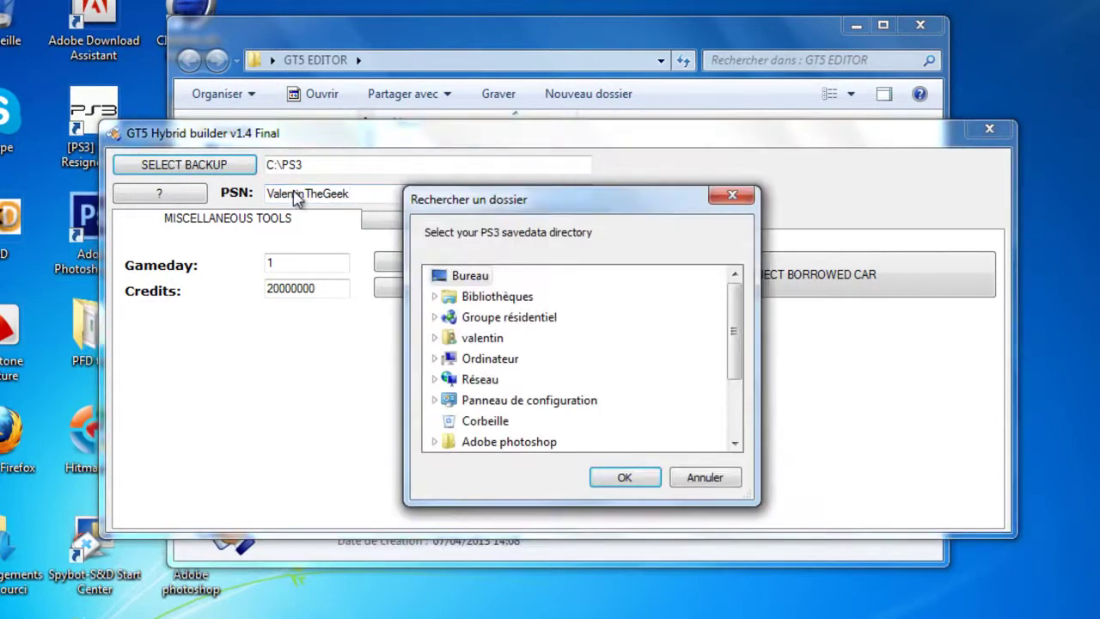
left_click_drag(736, 332, 714, 352)
left_click(490, 319)
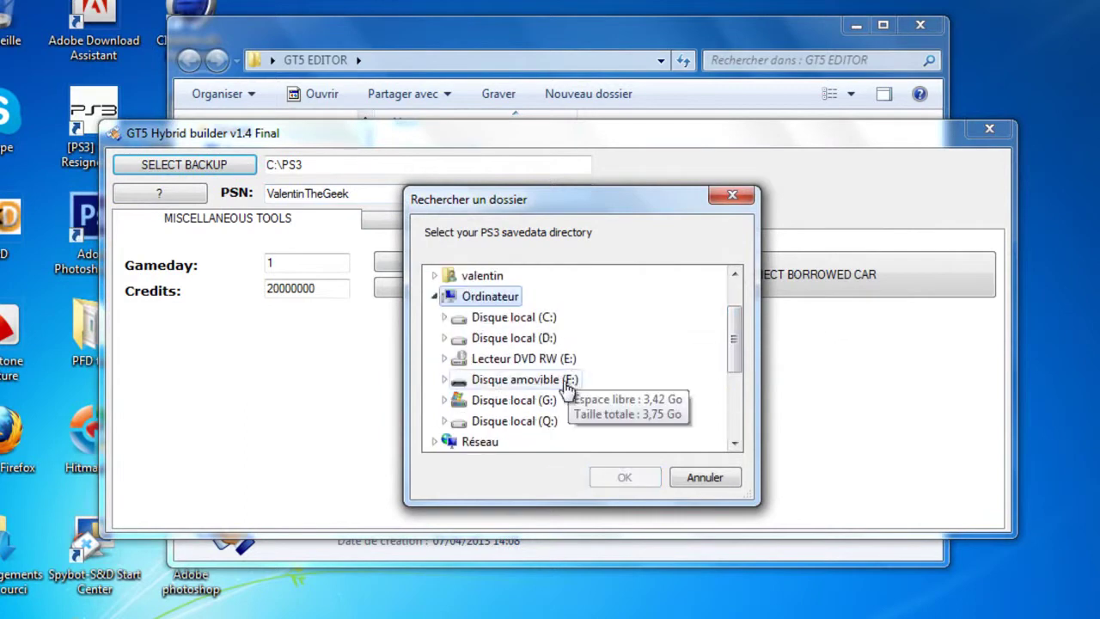
left_click(561, 383)
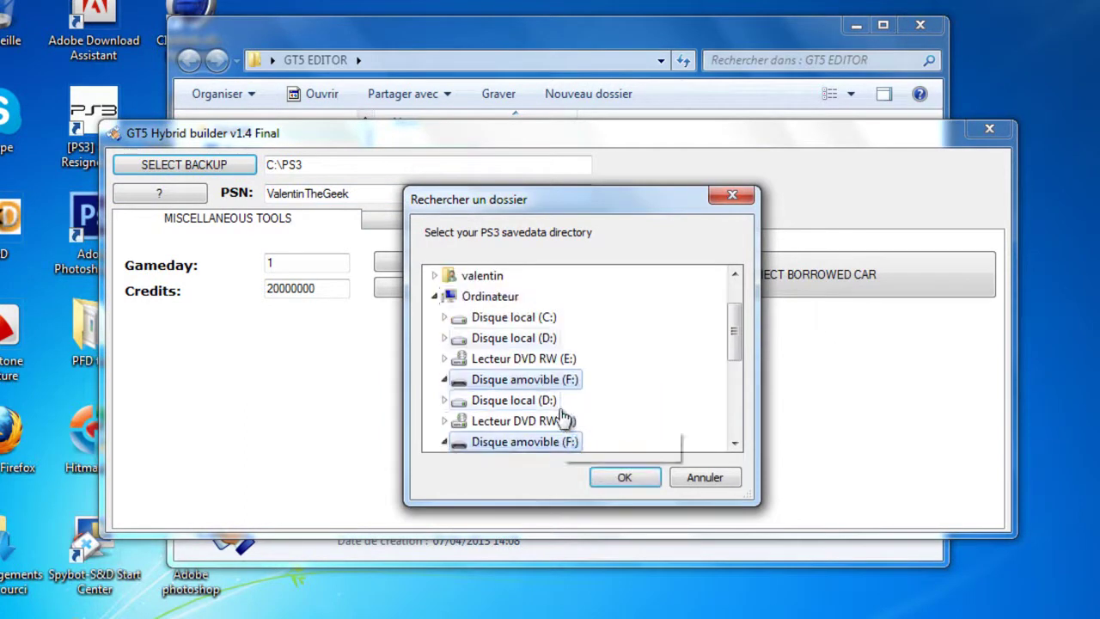
double_click(567, 358)
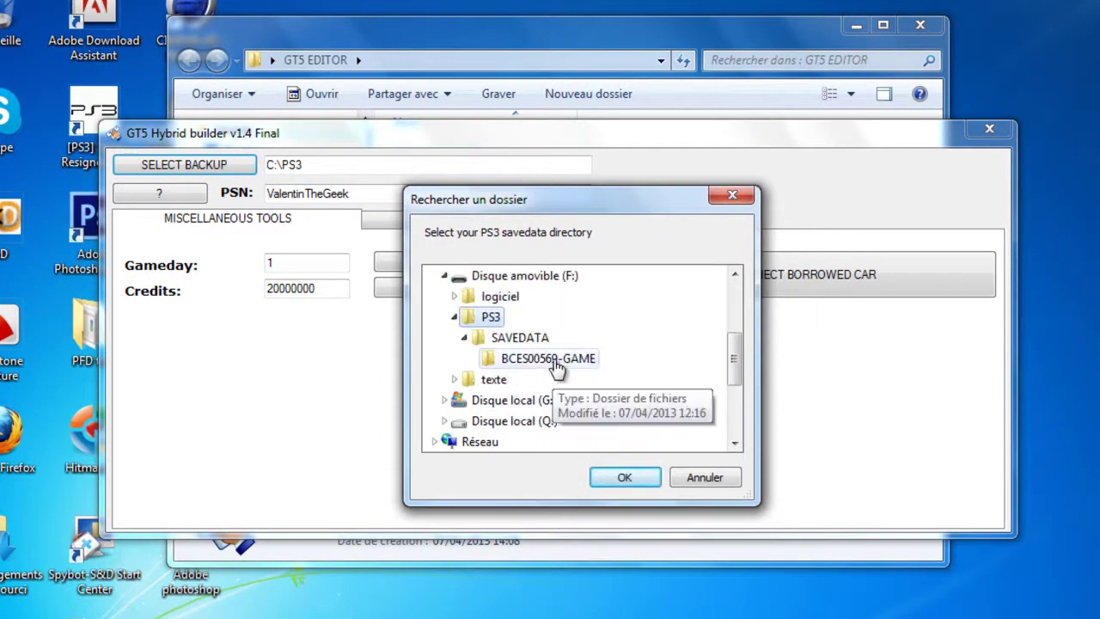
left_click(559, 360)
left_click(624, 476)
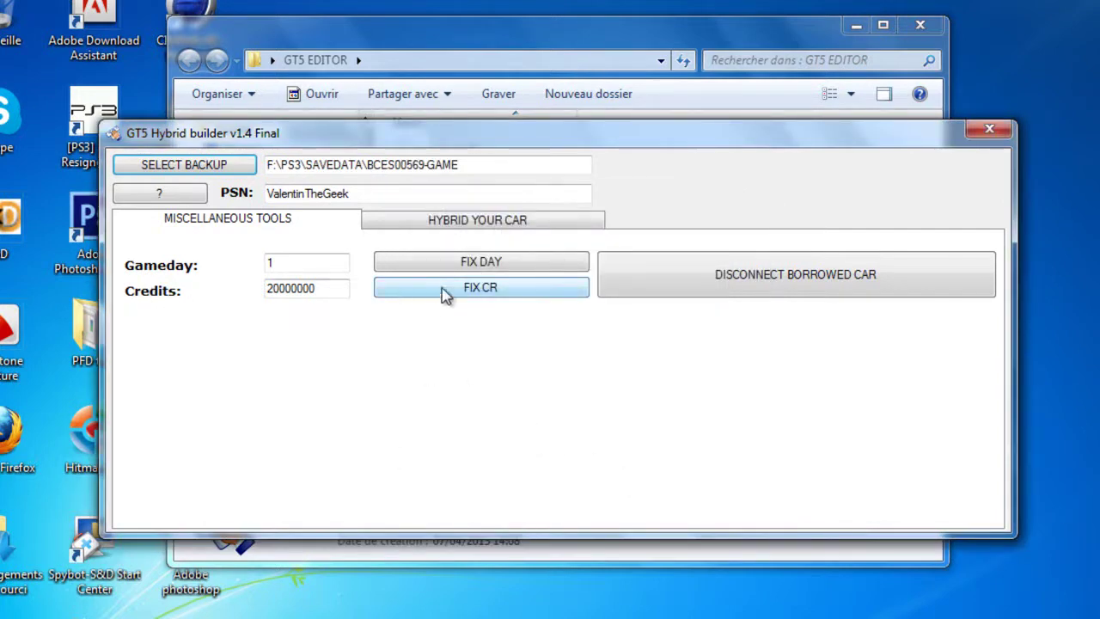
Step: Apply 20000000 credits to the selected save and dismiss the message
left_click(482, 299)
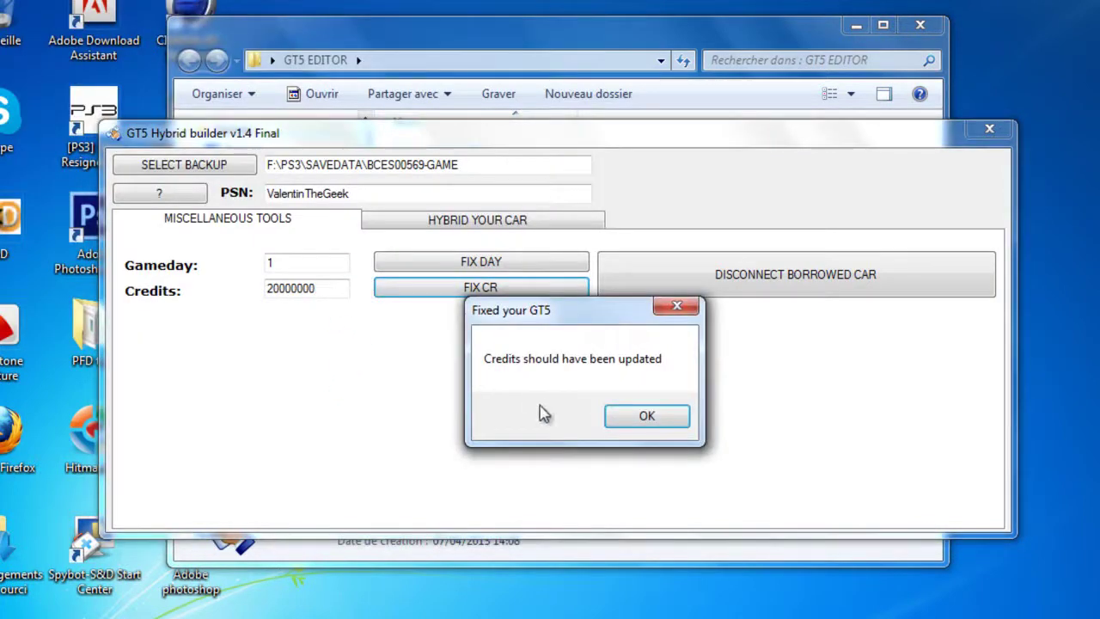
left_click_drag(510, 311, 499, 276)
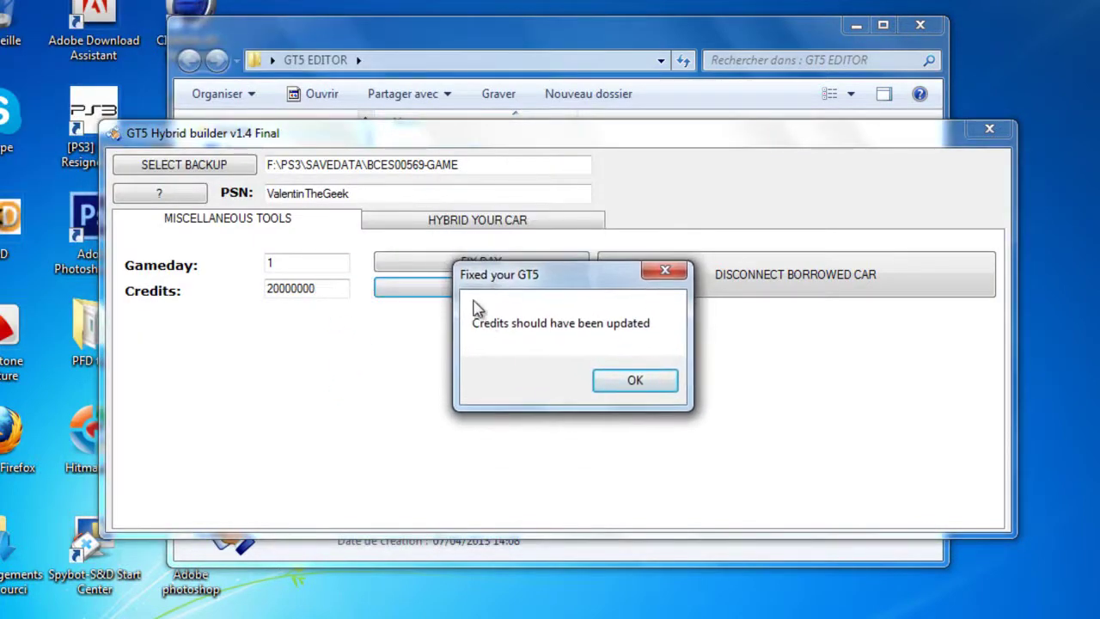
left_click(639, 385)
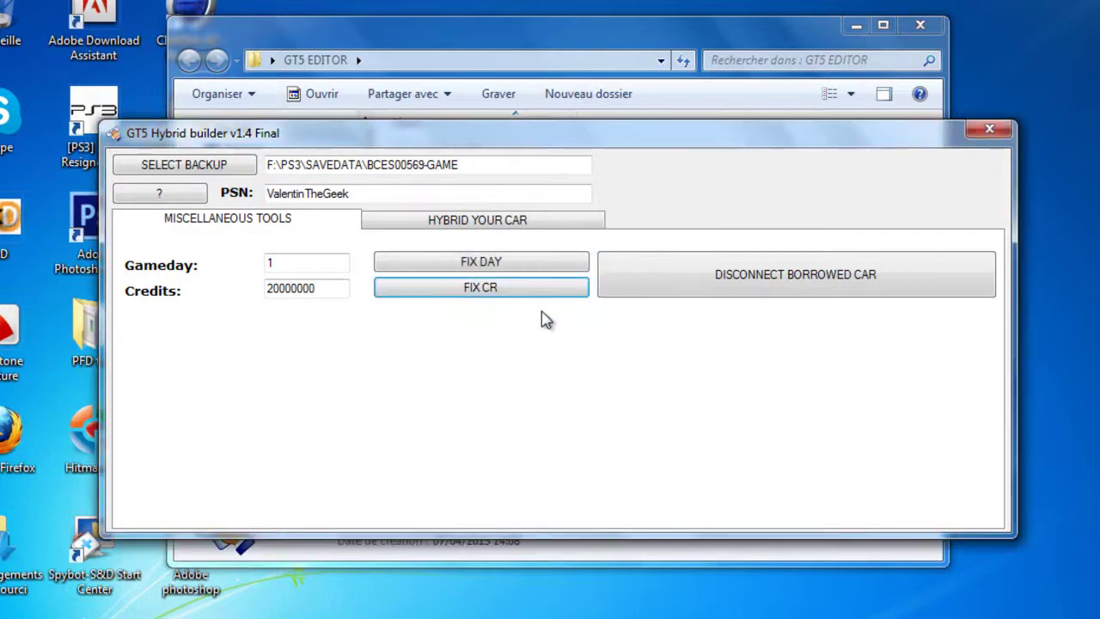
left_click(197, 165)
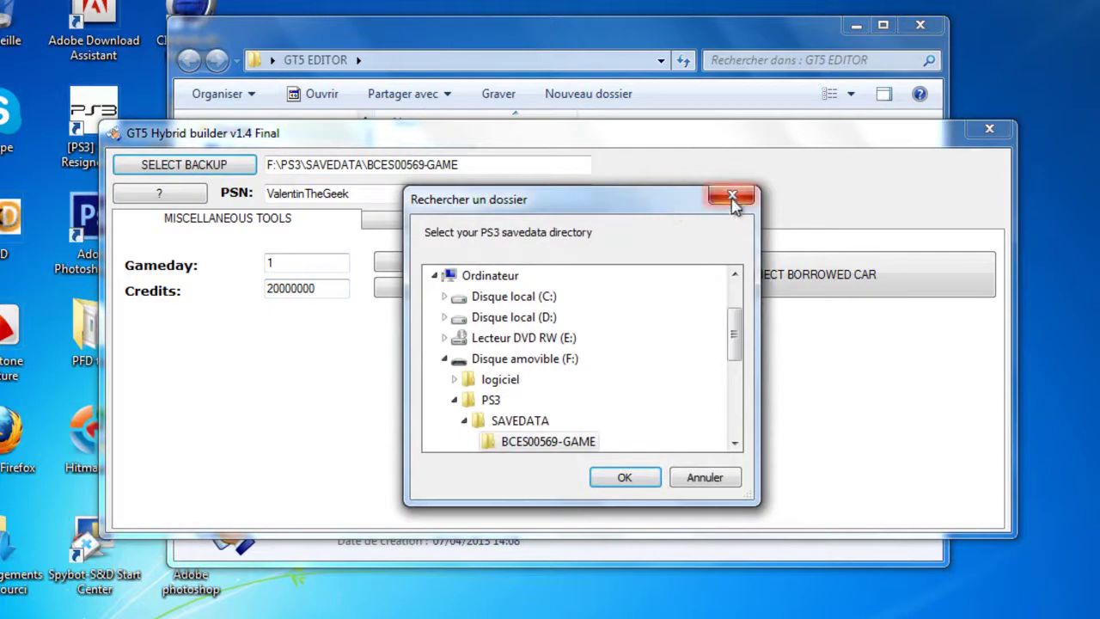
left_click(730, 207)
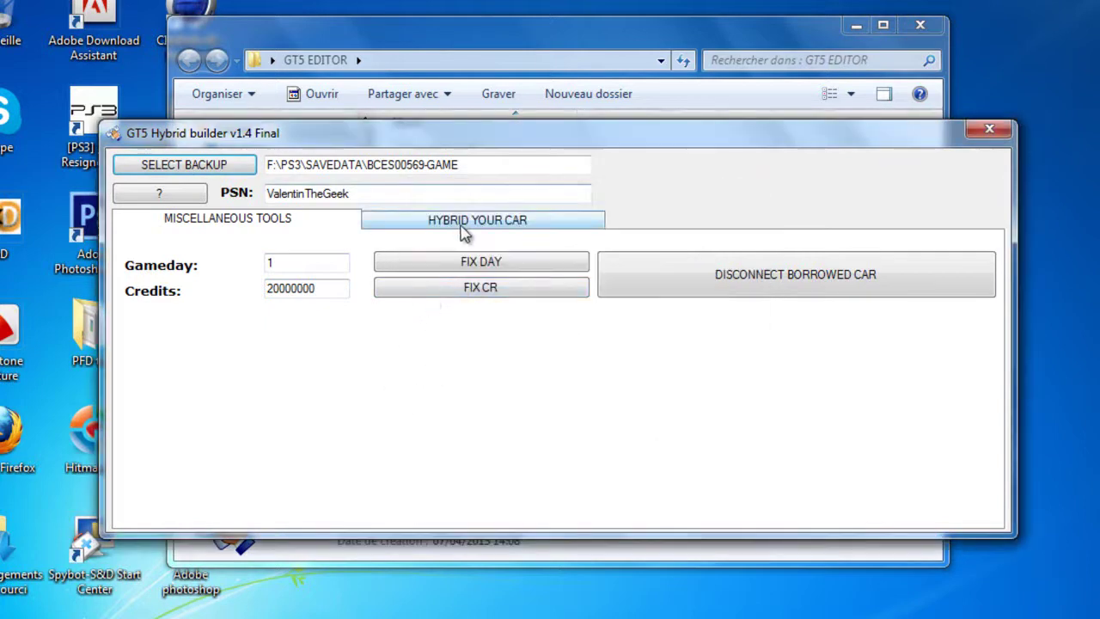
Step: Open the car hybrid settings and set the chassis to GranTurismo Red Bull X2010 Prototype
left_click(486, 227)
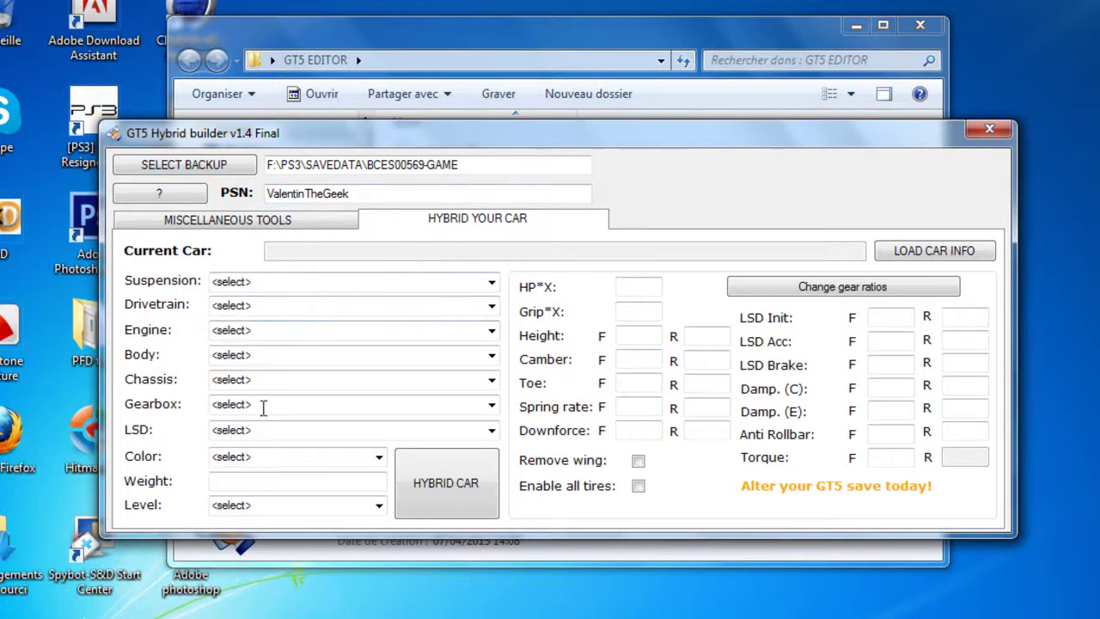
left_click(492, 379)
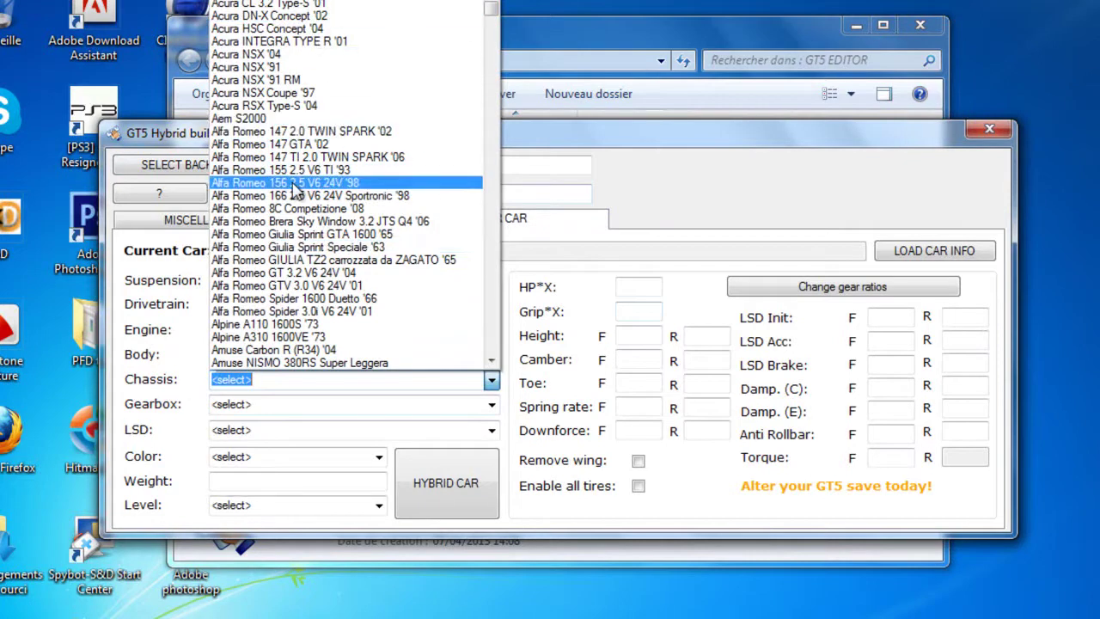
type("gr")
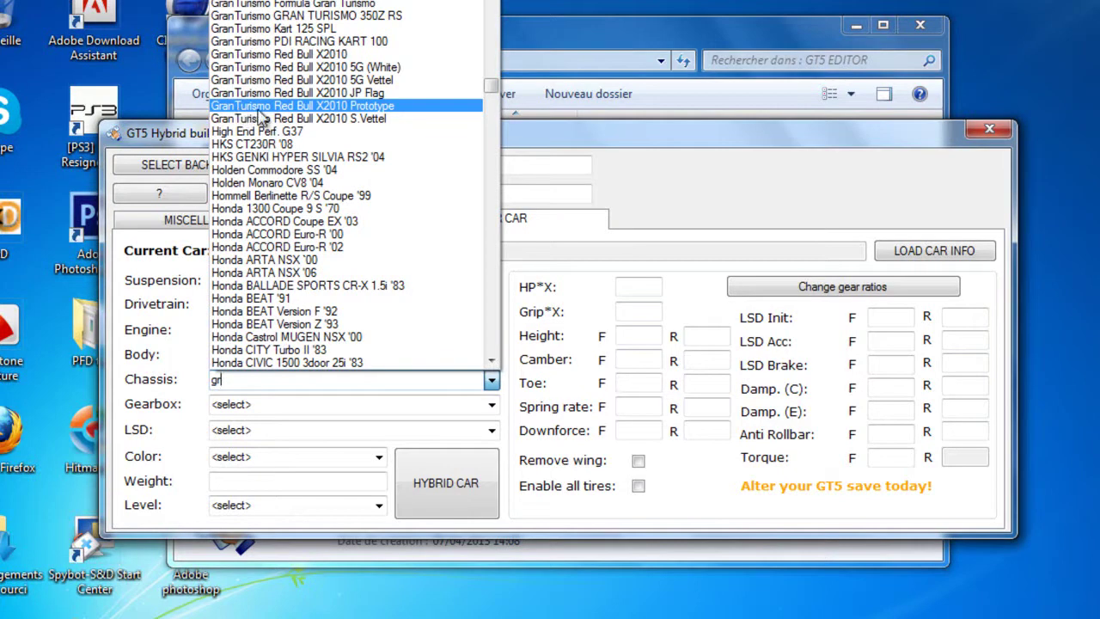
left_click(344, 106)
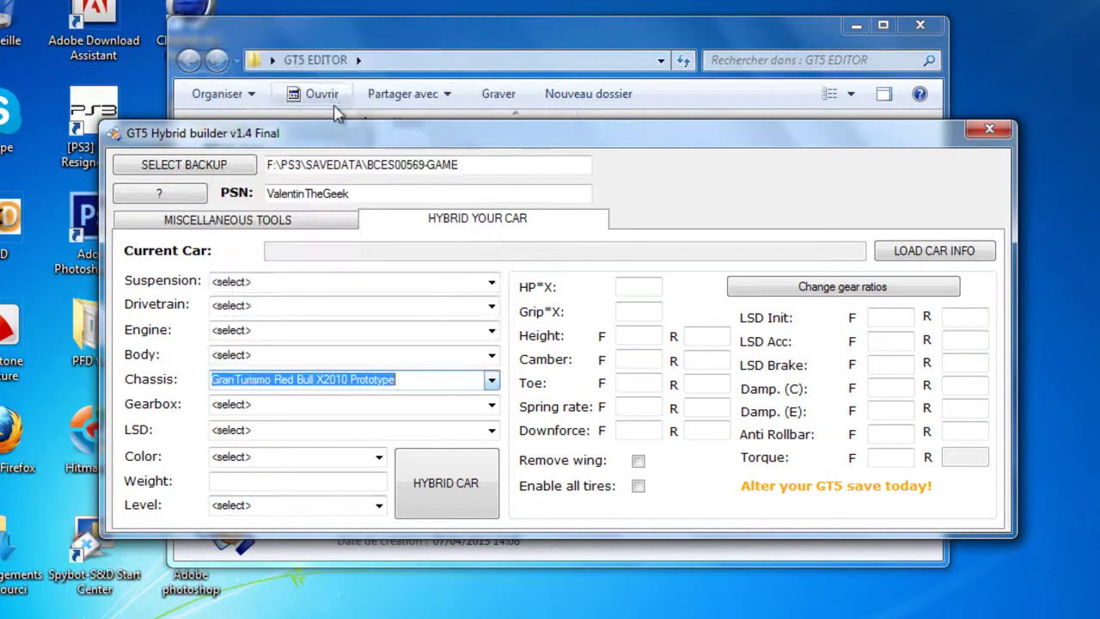
Step: Set the car's color to Chrome Silver
left_click(378, 457)
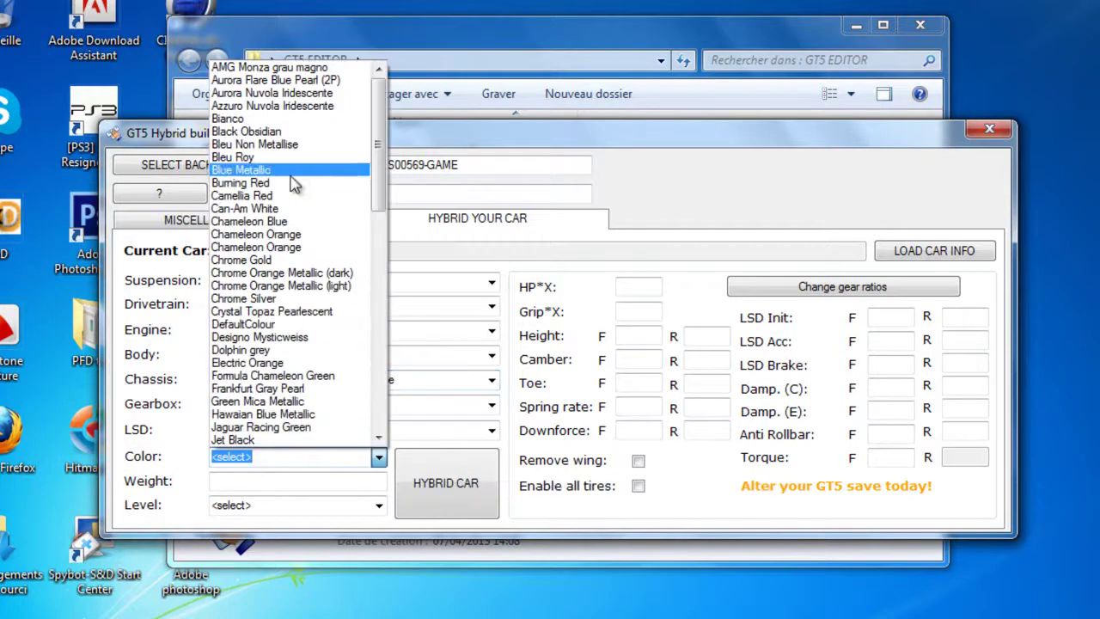
mouse_move(381, 143)
left_mouse_down()
mouse_move(384, 207)
mouse_move(386, 112)
mouse_move(391, 207)
mouse_move(392, 135)
mouse_move(395, 170)
mouse_move(388, 137)
mouse_move(376, 168)
mouse_move(375, 140)
left_mouse_up()
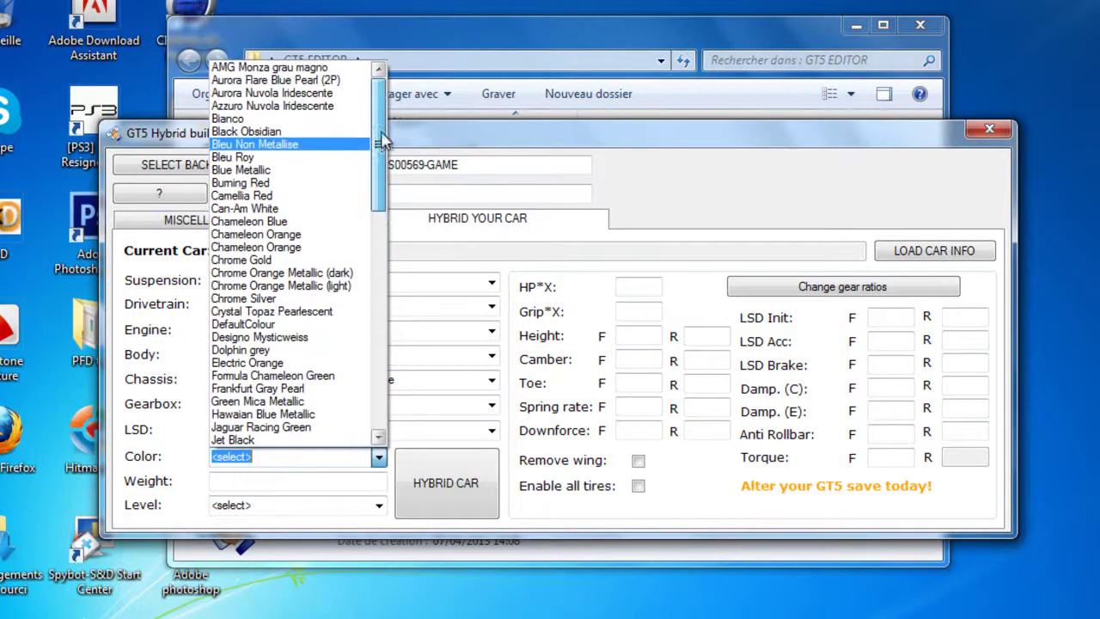
left_click_drag(378, 189, 391, 163)
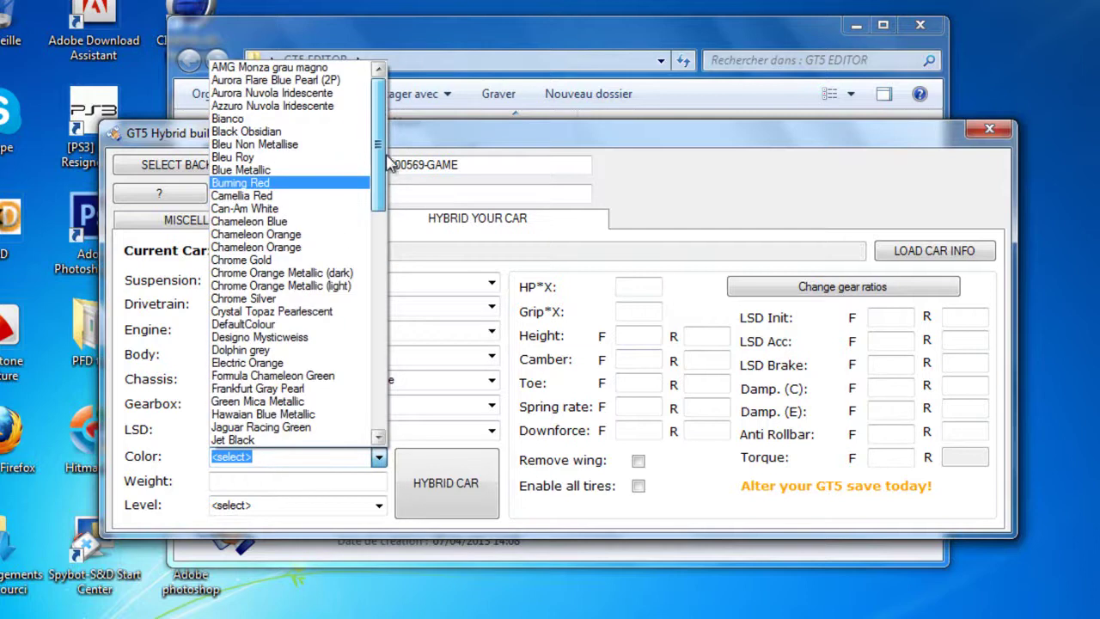
left_click(258, 299)
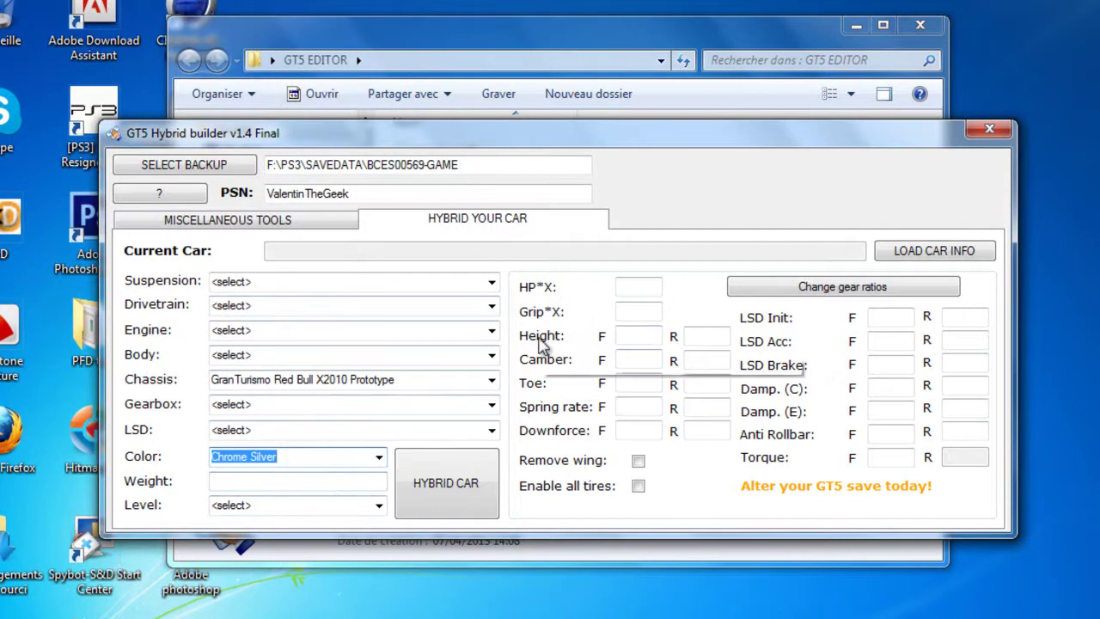
Step: Set the car's front and rear height to 01
left_click(625, 336)
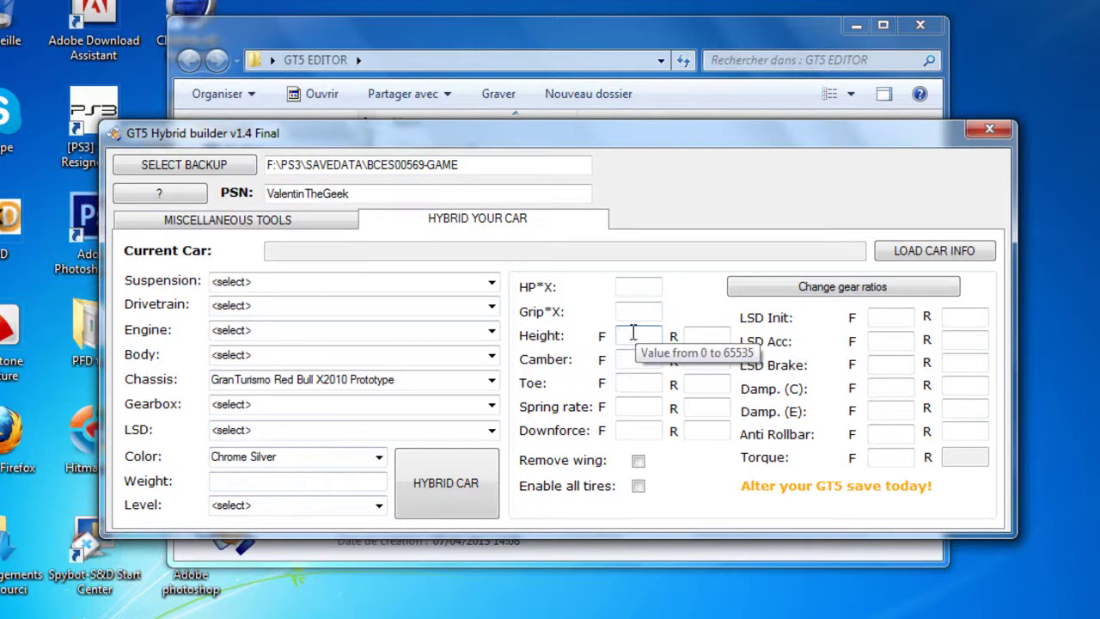
left_click(708, 334)
type("01")
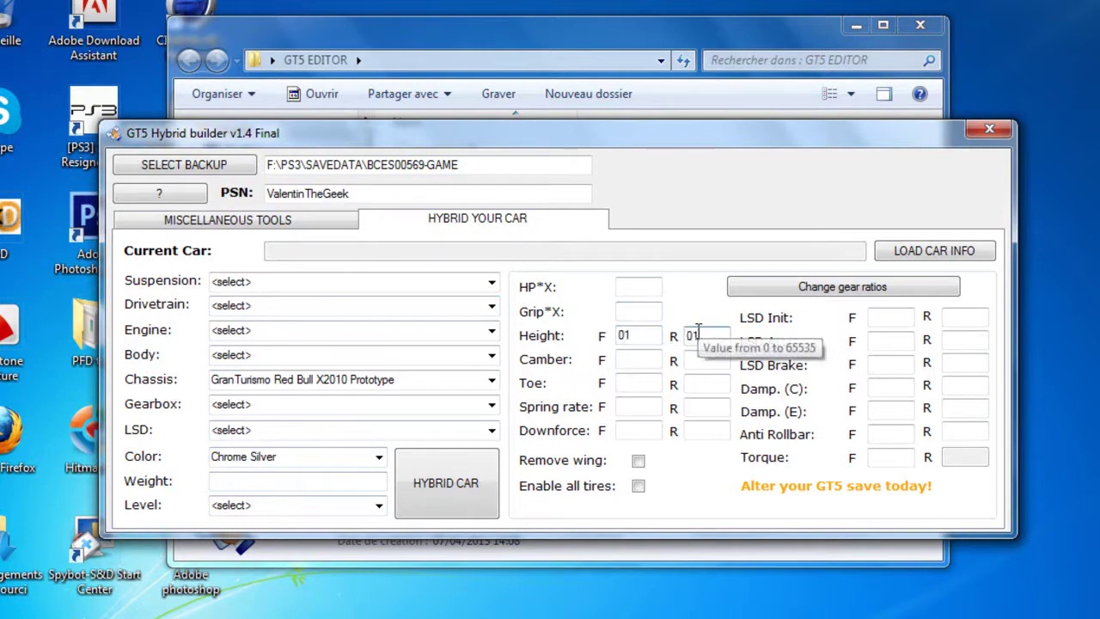
left_click_drag(626, 140, 609, 170)
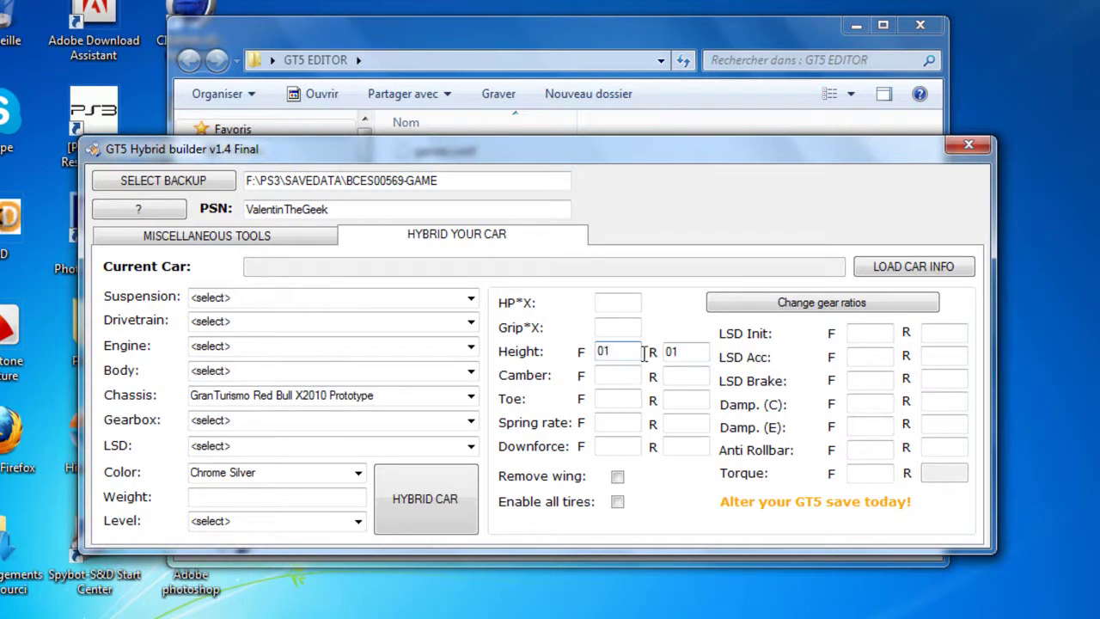
left_click(602, 351)
key("Tab")
key("shift+Tab")
Step: Load the current car's information from the save and reposition the hybrid builder window
mouse_move(609, 159)
left_mouse_down()
mouse_move(662, 150)
mouse_move(593, 156)
left_mouse_up()
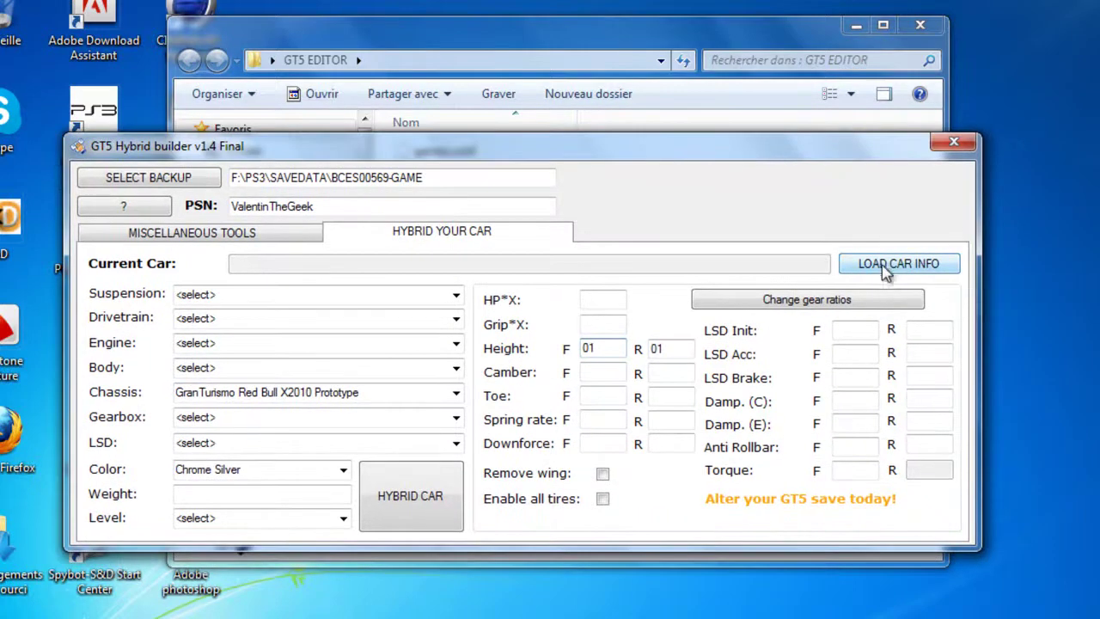
left_click(832, 271)
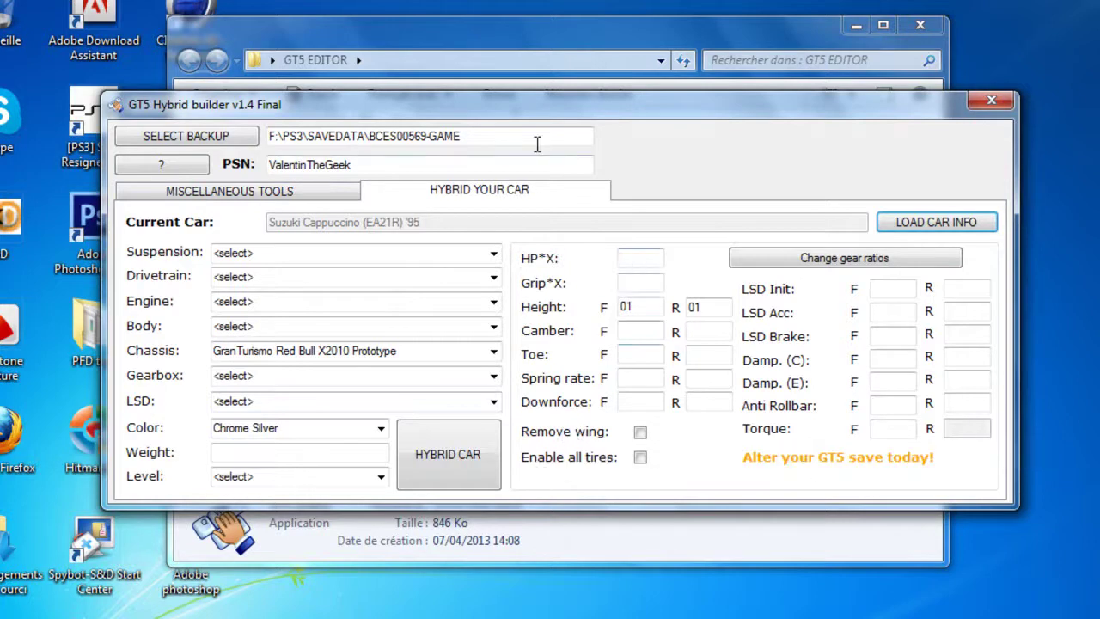
mouse_move(474, 116)
left_mouse_down()
mouse_move(453, 105)
mouse_move(493, 105)
left_mouse_up()
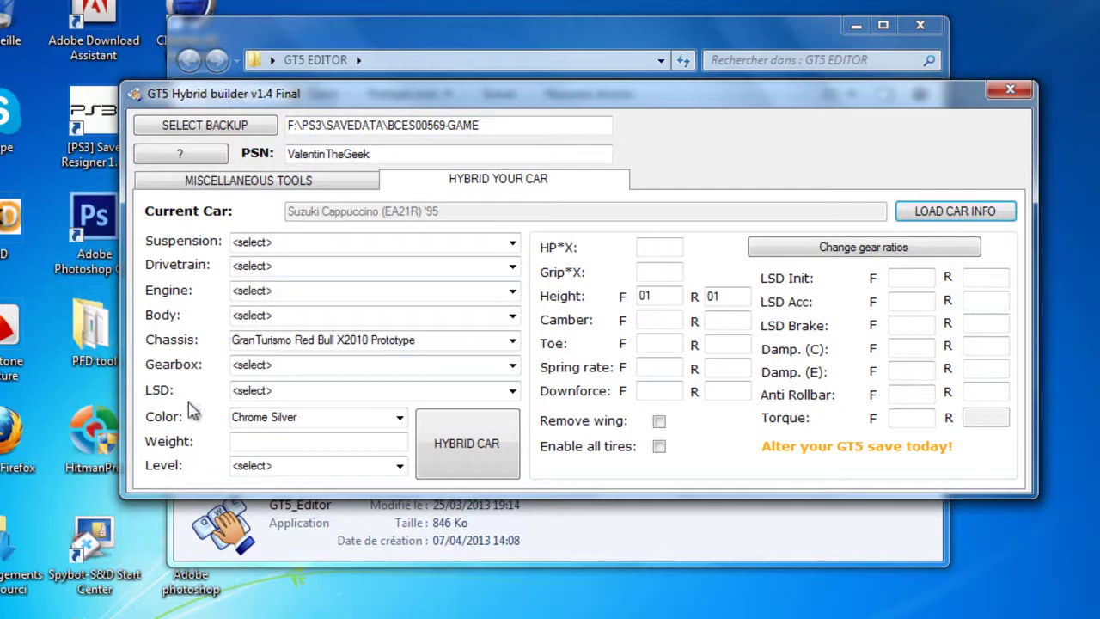
left_click(512, 242)
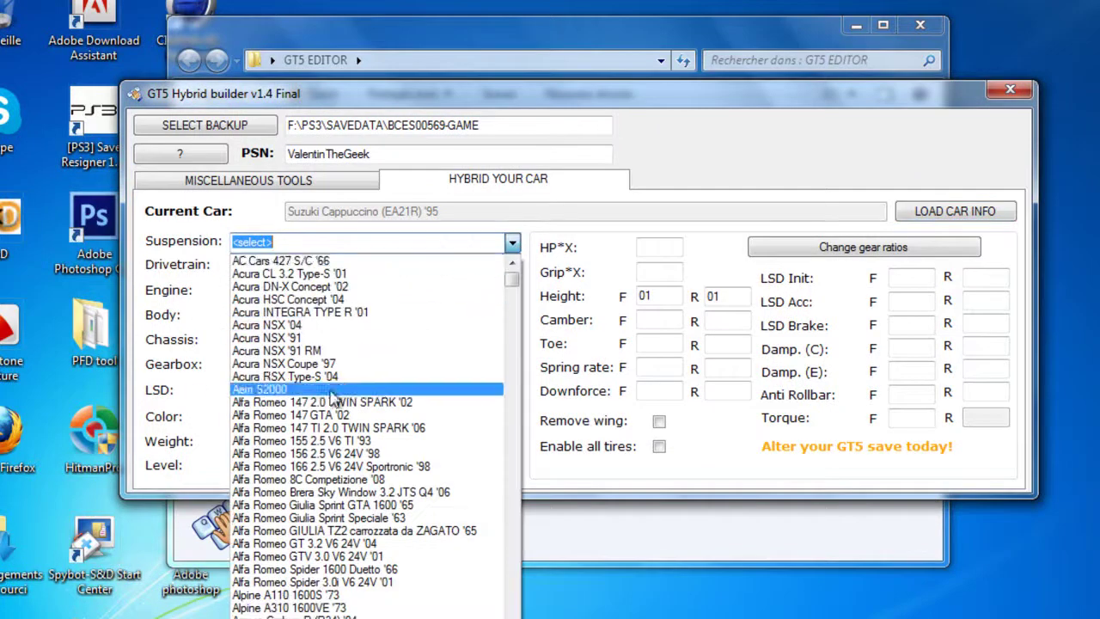
left_click(514, 244)
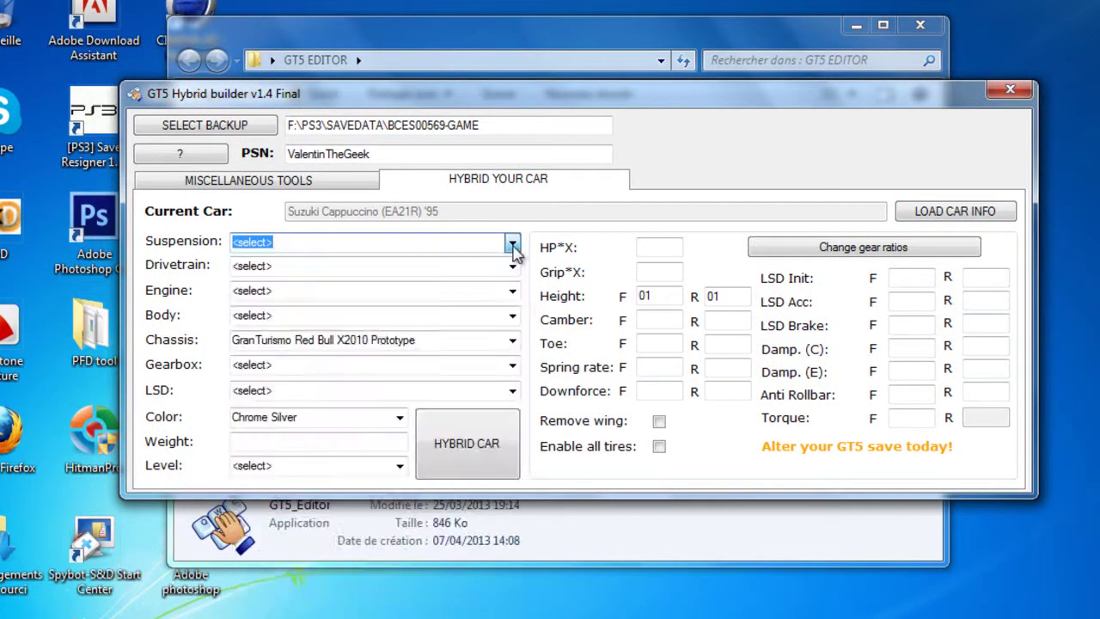
Step: Set the car's HP multiplier to 255 and reposition the hybrid builder window
left_click(660, 244)
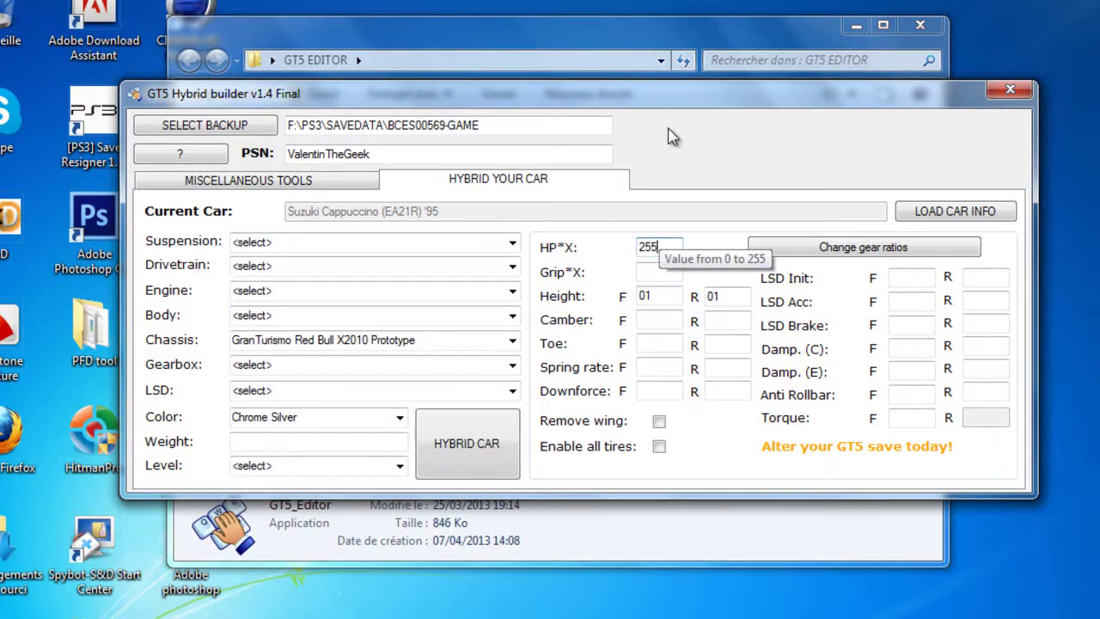
type("255")
left_click_drag(586, 98, 554, 77)
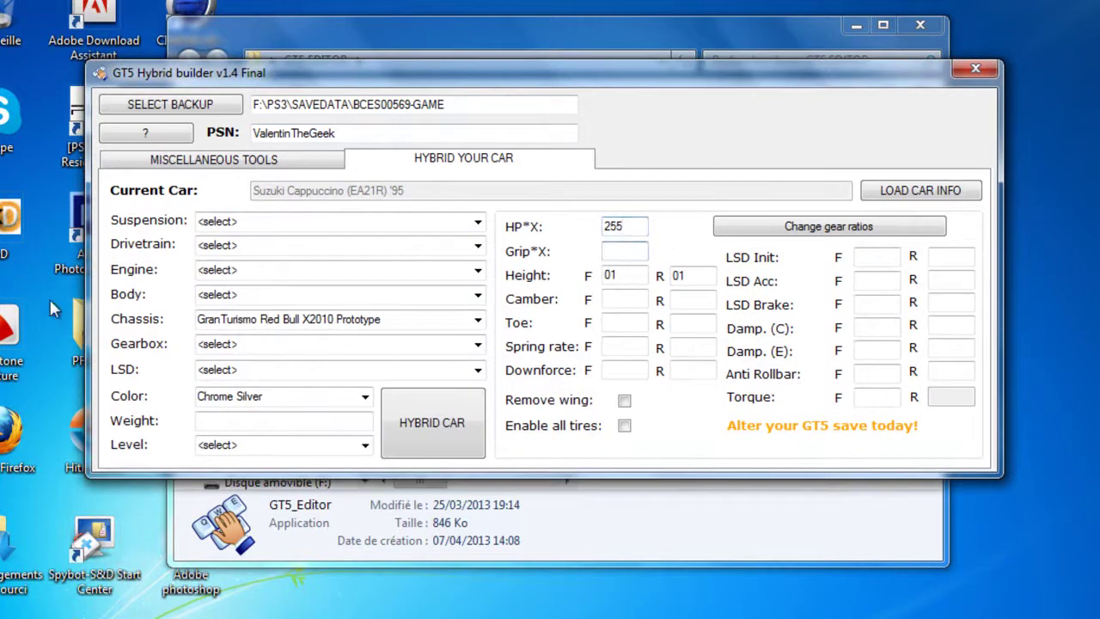
left_click_drag(319, 86, 377, 41)
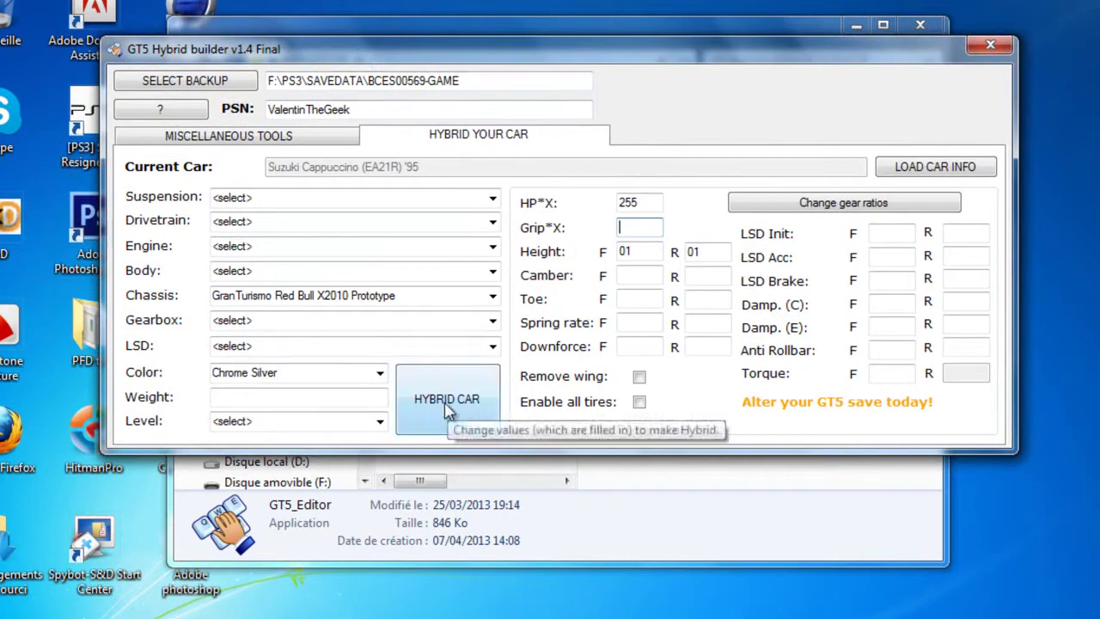
Step: Apply the filled-in hybrid values to the current car in the save and dismiss the upgrade notice
left_click(448, 411)
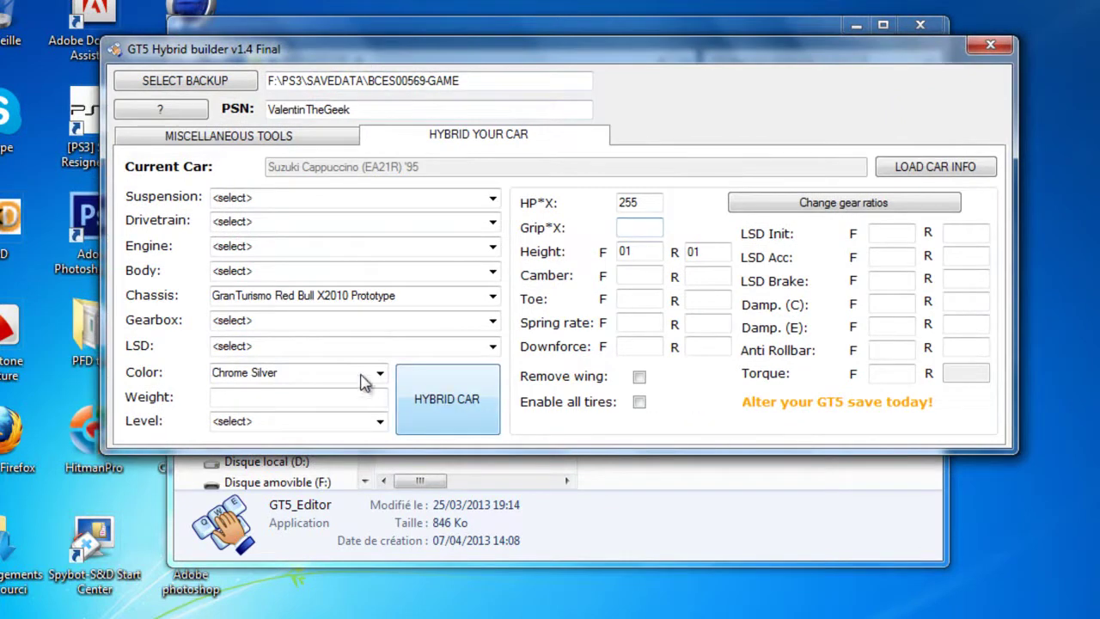
left_click(458, 405)
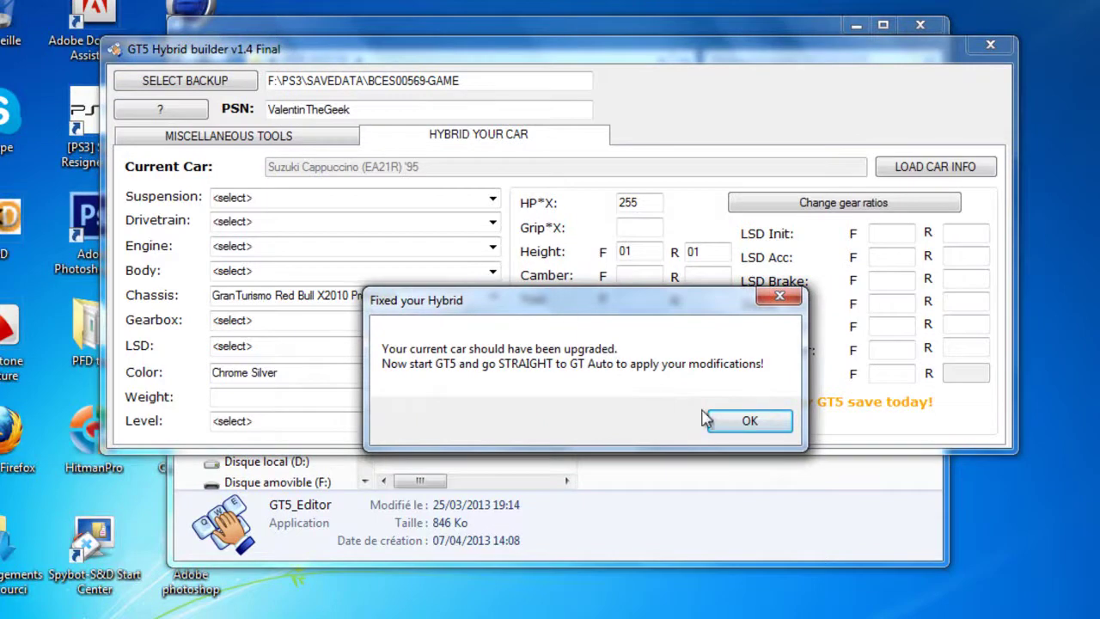
left_click(751, 421)
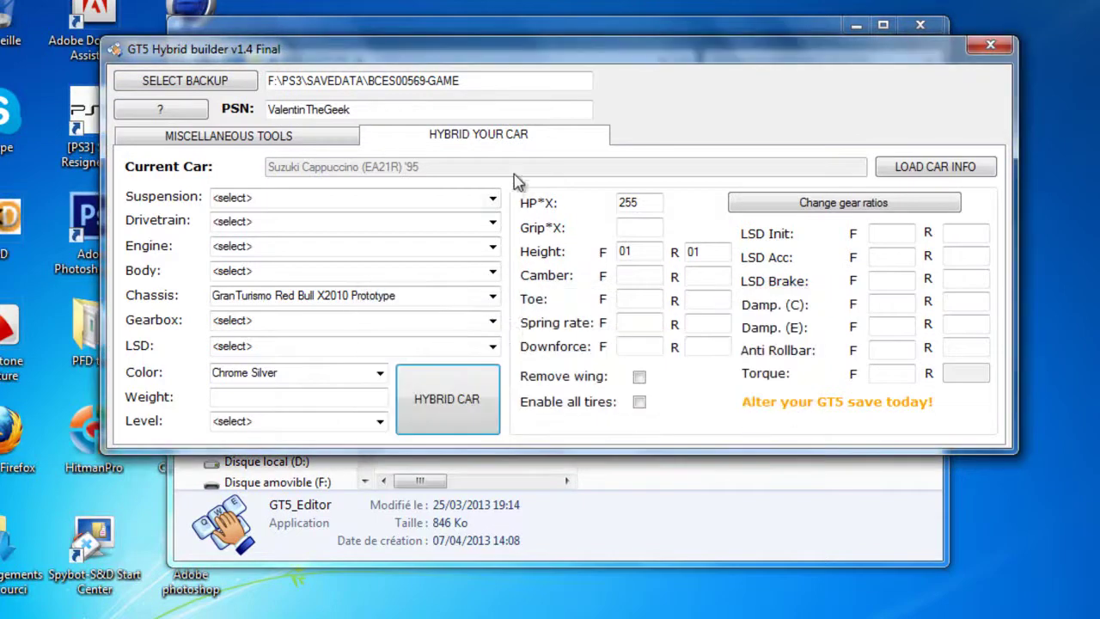
Step: Close the hybrid builder and the GT5 EDITOR folder window to return to the desktop
left_click_drag(427, 56, 369, 71)
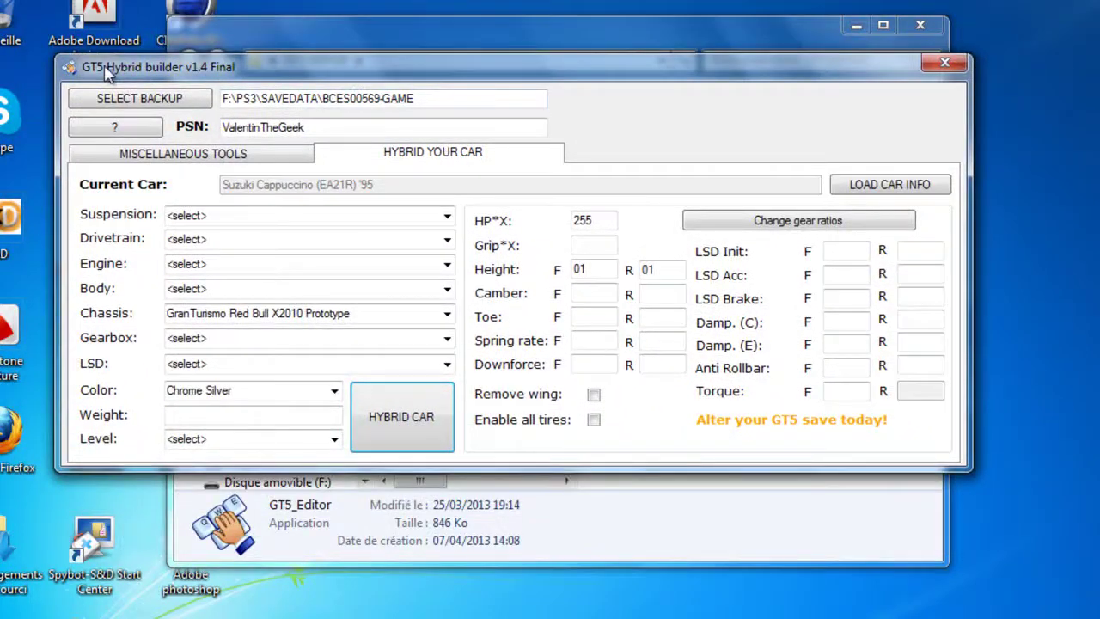
left_click_drag(631, 63, 705, 86)
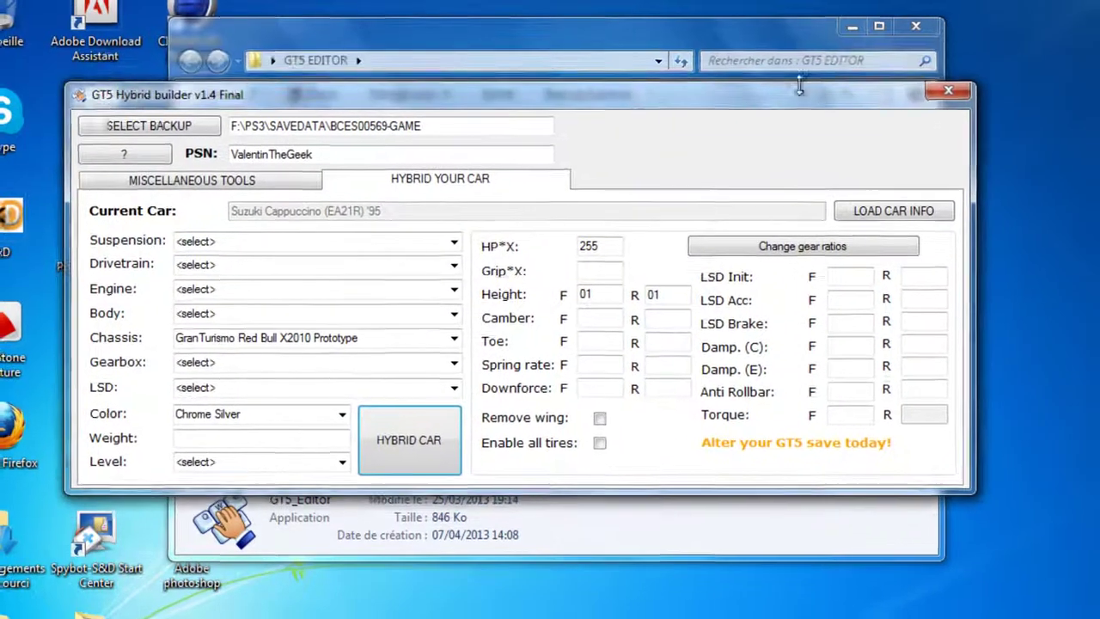
left_click(952, 89)
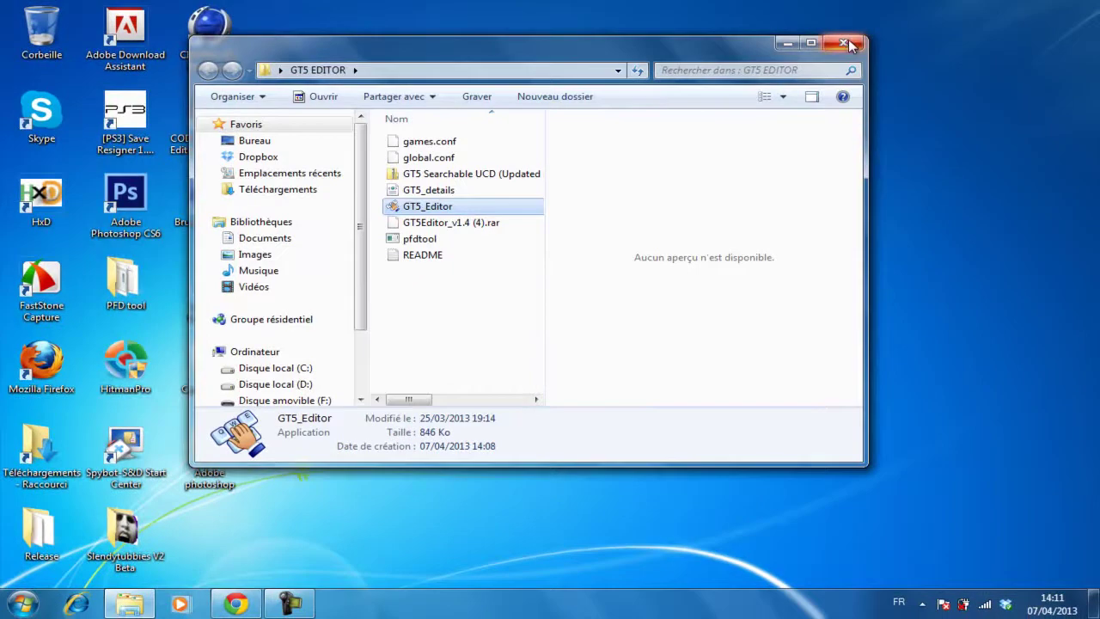
left_click(847, 43)
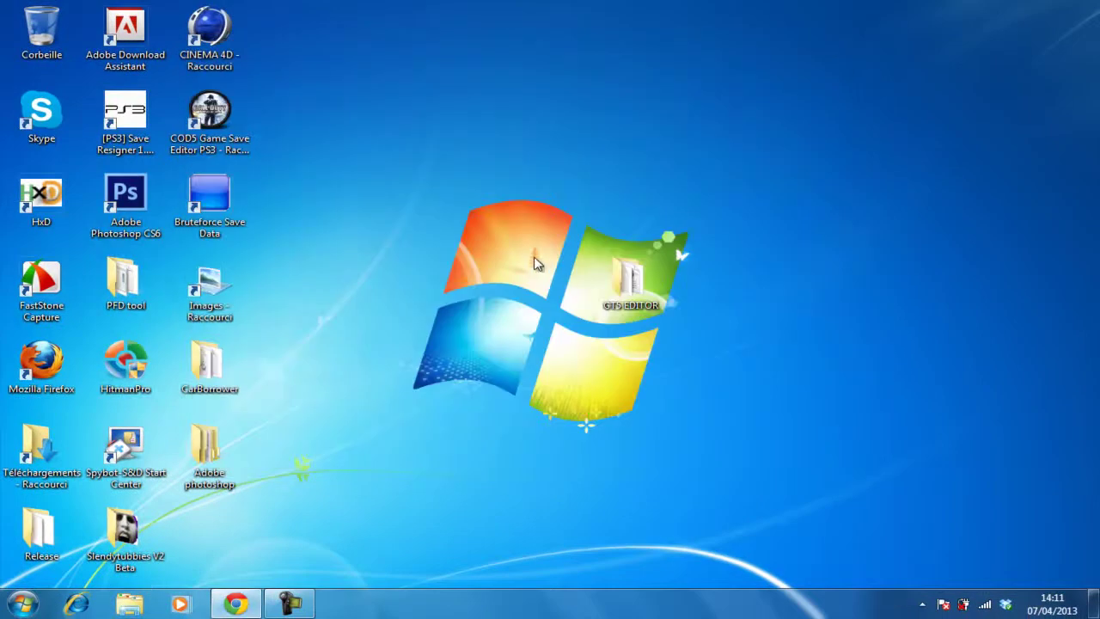